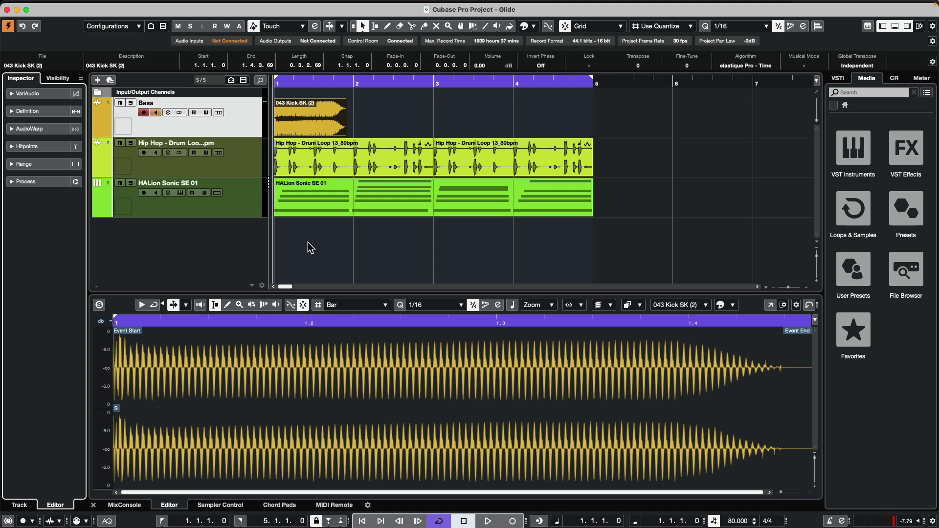
# Select and solo the Bass track, then play and stop to hear the kick on its own
pyautogui.click(310, 87)
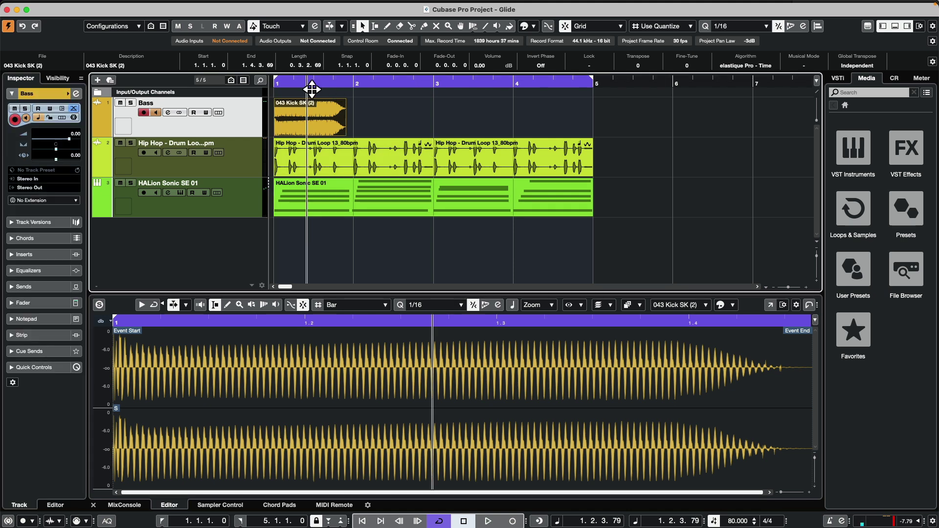
pyautogui.click(131, 102)
pyautogui.press('space')
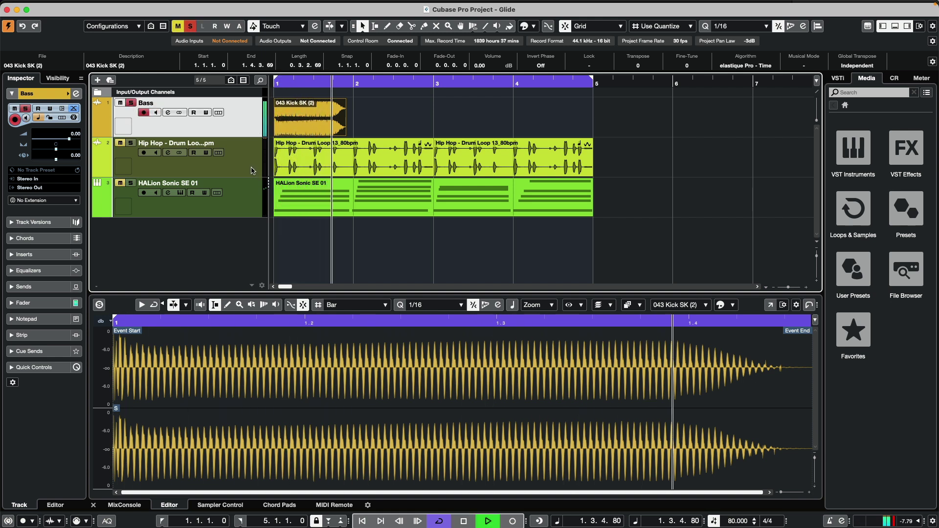
pyautogui.press('space')
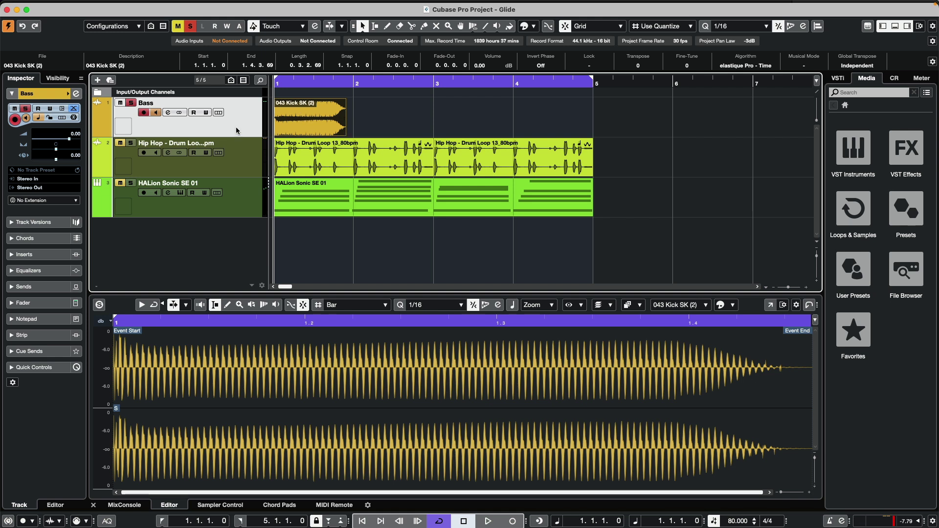
# Unsolo Bass, open the kick in the Sample Editor and check its VariAudio pitch is E0
pyautogui.click(131, 103)
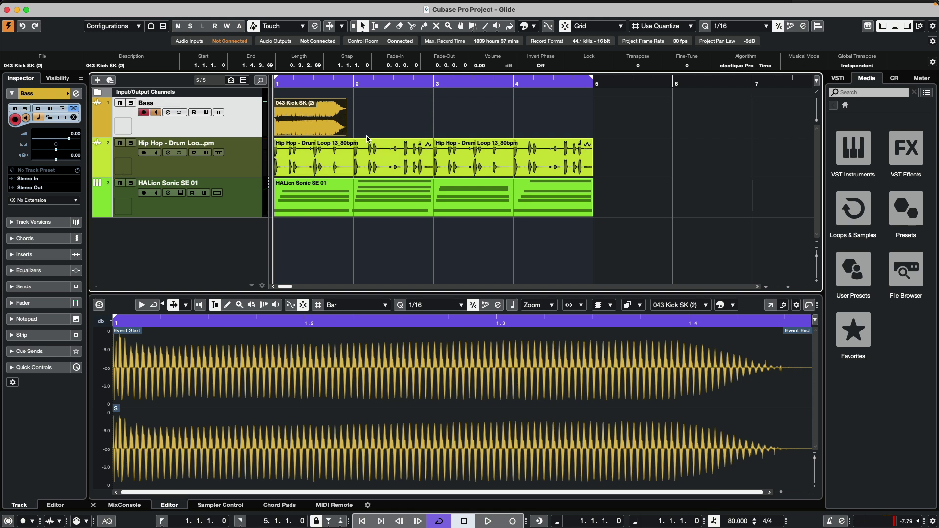
pyautogui.doubleClick(307, 123)
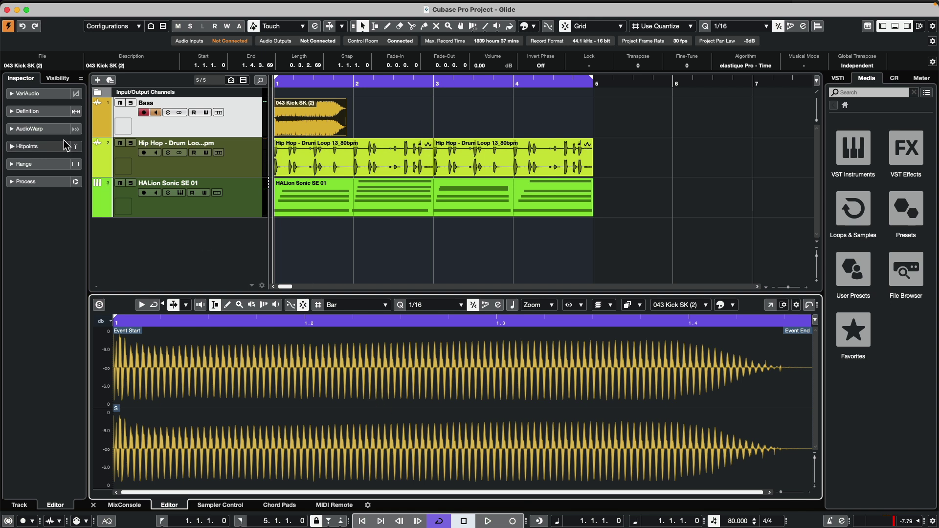
pyautogui.click(29, 93)
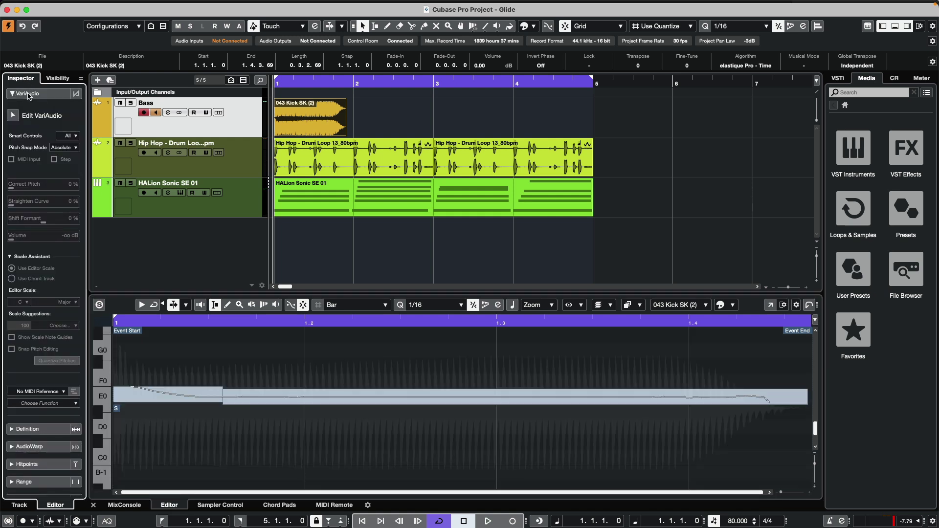
pyautogui.click(13, 117)
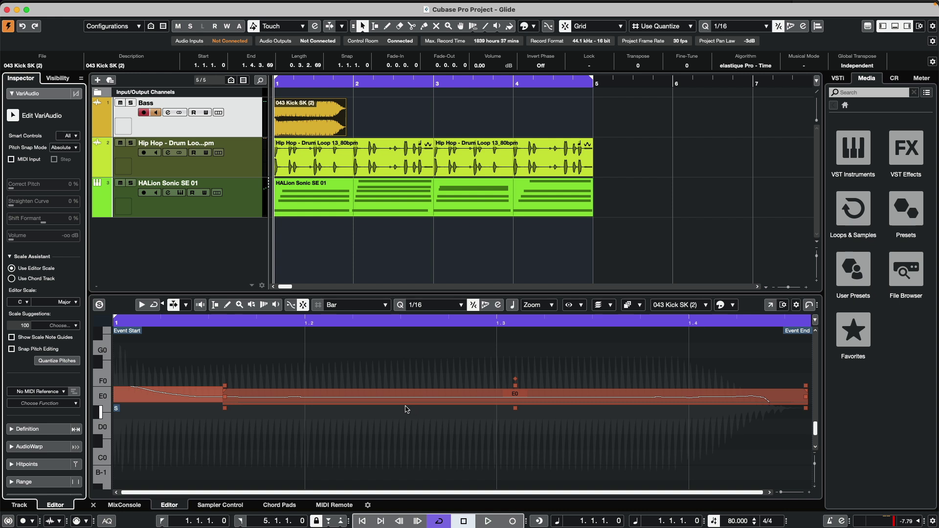
pyautogui.click(141, 401)
pyautogui.click(231, 405)
pyautogui.click(313, 414)
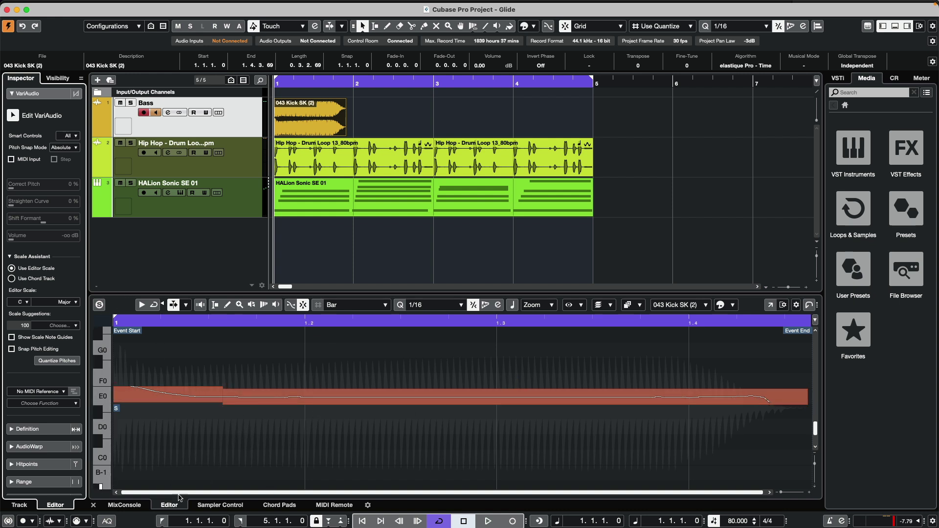
# Drag the 043 Kick SK (2) clip into Sampler Control to create a new sampler track
pyautogui.click(214, 505)
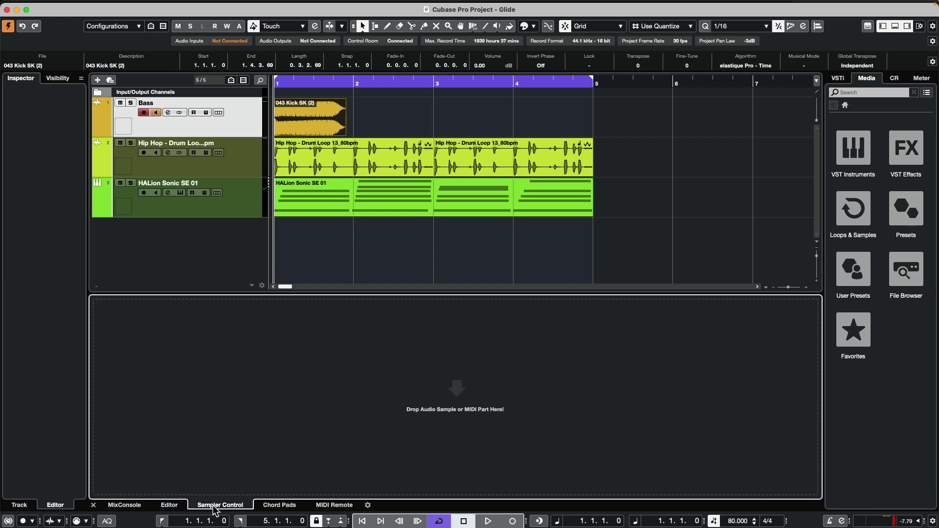
pyautogui.click(310, 115)
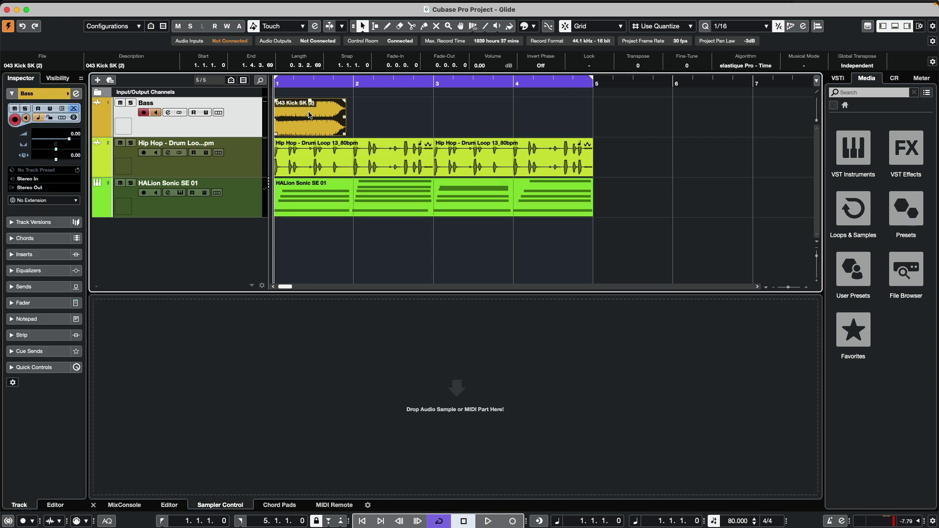
pyautogui.moveTo(309, 116); pyautogui.dragTo(397, 368)
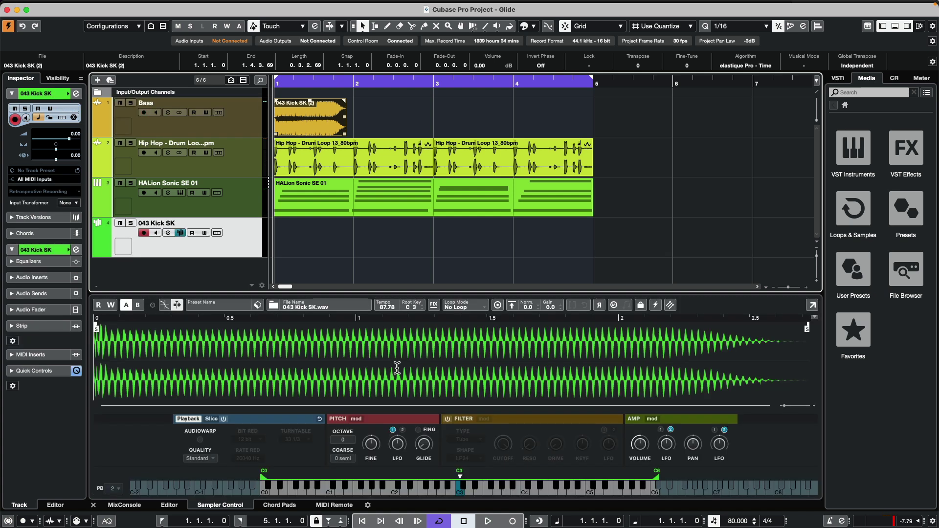
# Enter E0 as the sampler's root key
pyautogui.doubleClick(410, 308)
pyautogui.press('Return')
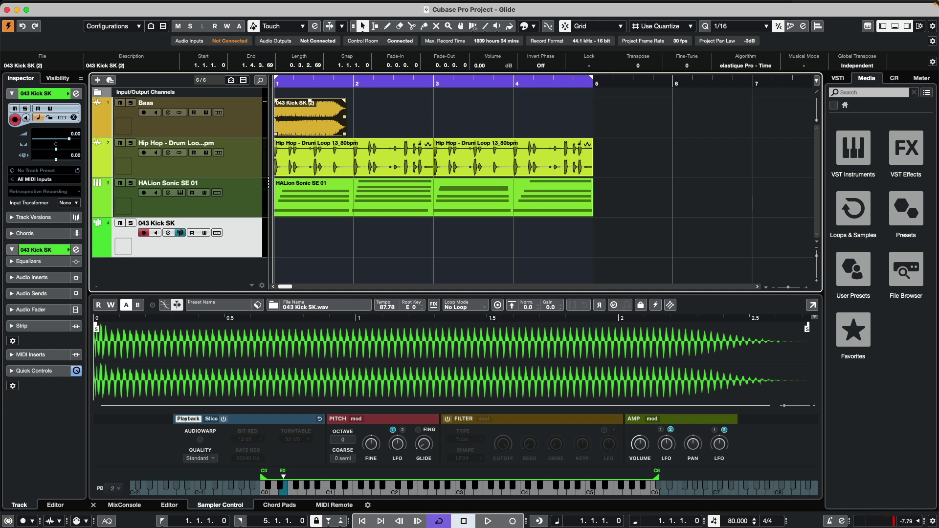
# Choose 12 from the sampler's pitch-bend range list
pyautogui.click(113, 489)
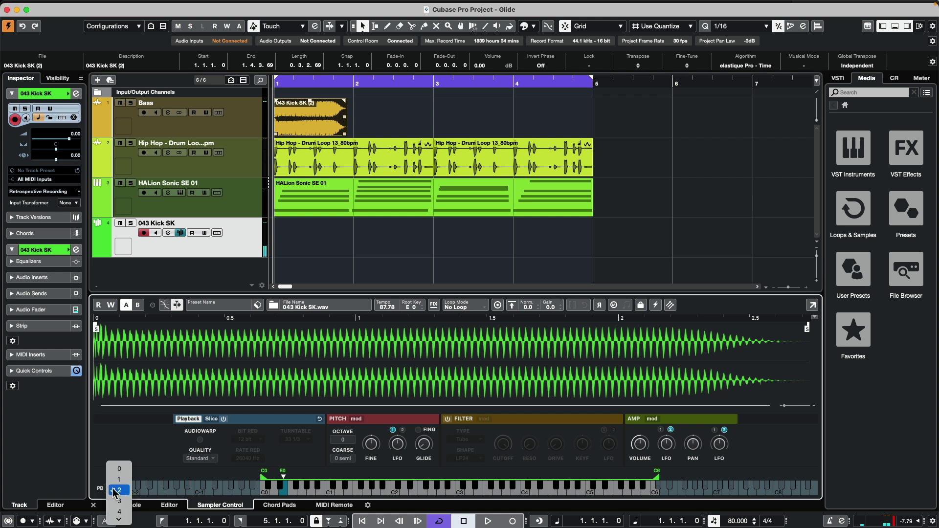
pyautogui.scroll(-5, 120, 491)
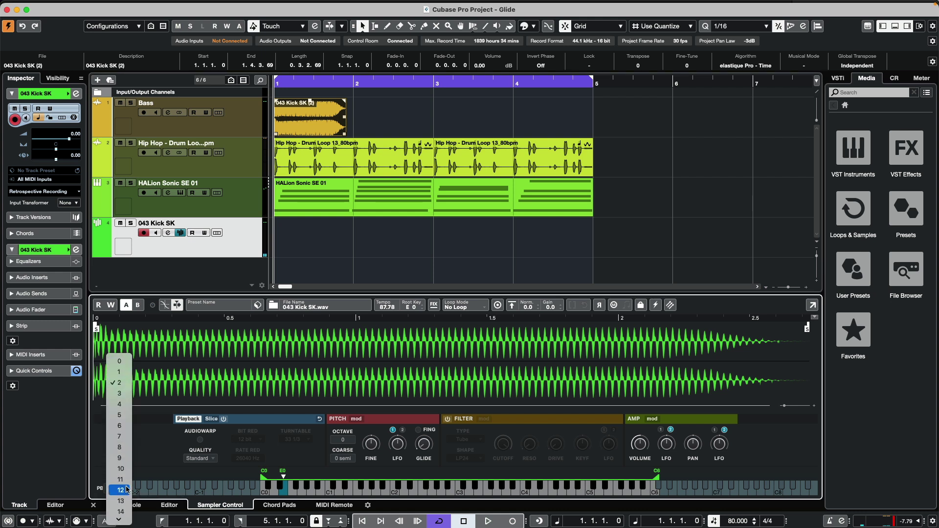
pyautogui.click(126, 490)
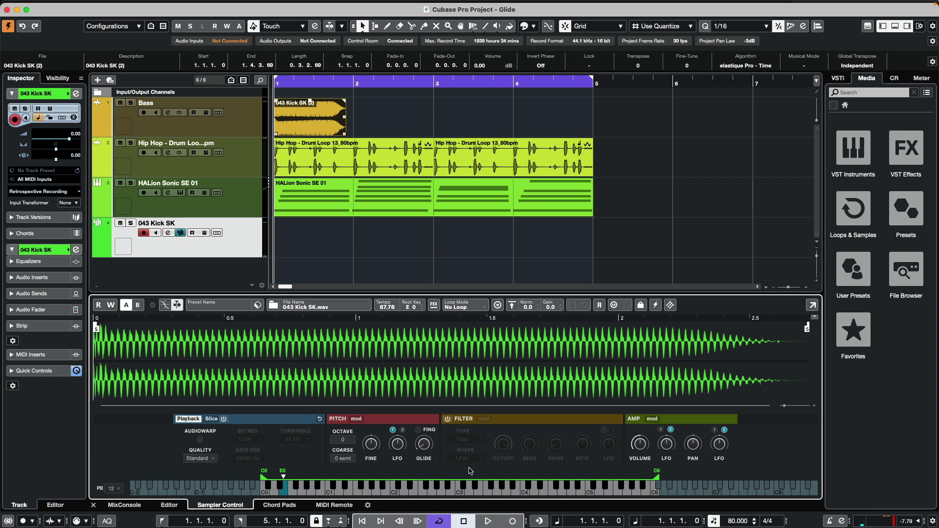
# Raise the Glide knob and enter exactly 700 ms as the glide time
pyautogui.moveTo(433, 443)
pyautogui.moveTo(433, 444); pyautogui.dragTo(422, 440)
pyautogui.doubleClick(423, 458)
pyautogui.write('700')
pyautogui.press('Return')
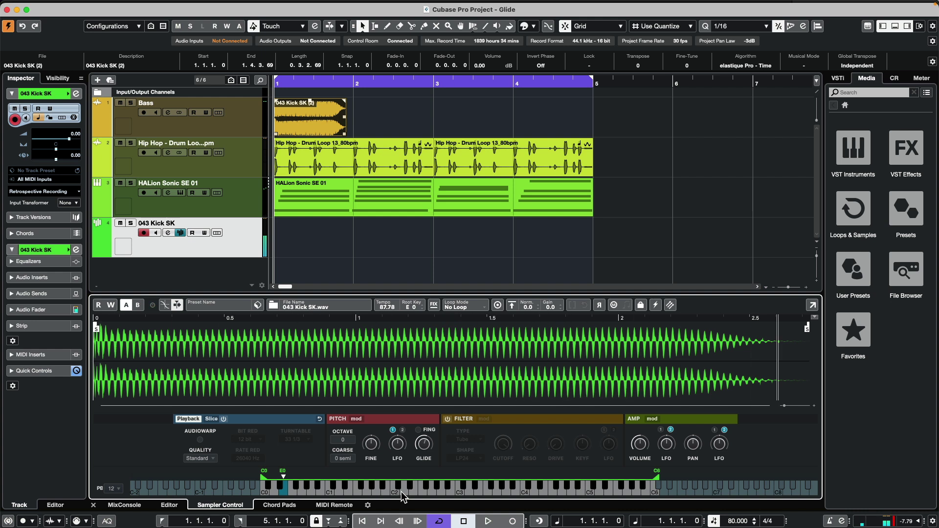
# Turn on FING glide and start playback to audition the kick sampler
pyautogui.click(419, 430)
pyautogui.press('space')
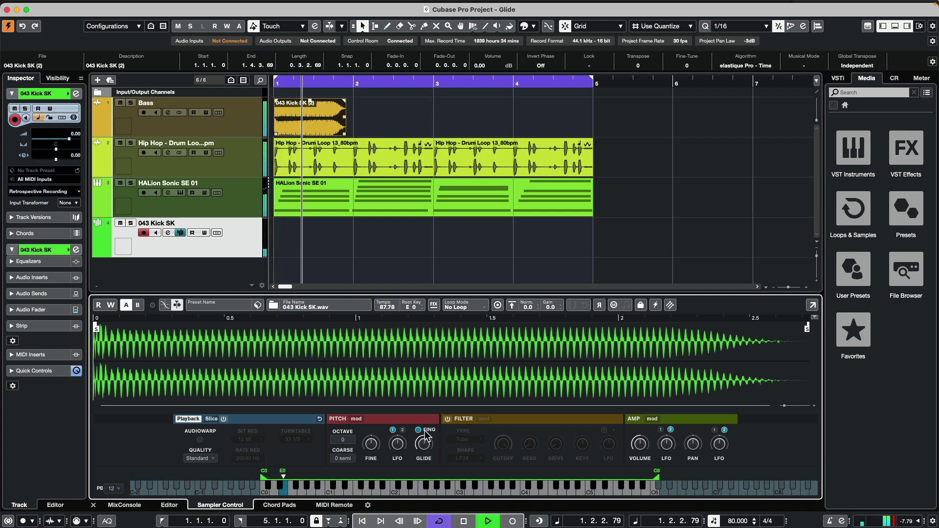
pyautogui.rightClick(375, 118)
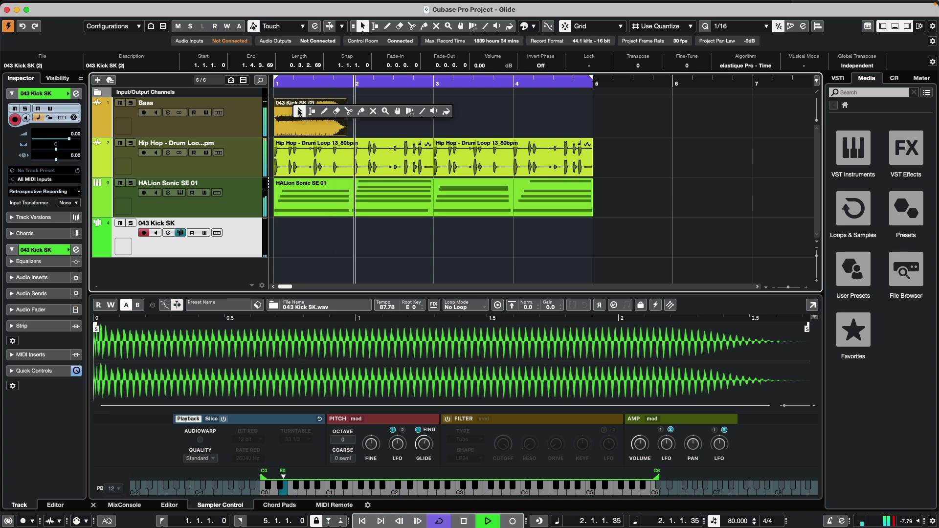
# Mute the original kick clip on the Bass track with the Mute tool, then stop playback
pyautogui.click(374, 113)
pyautogui.click(331, 122)
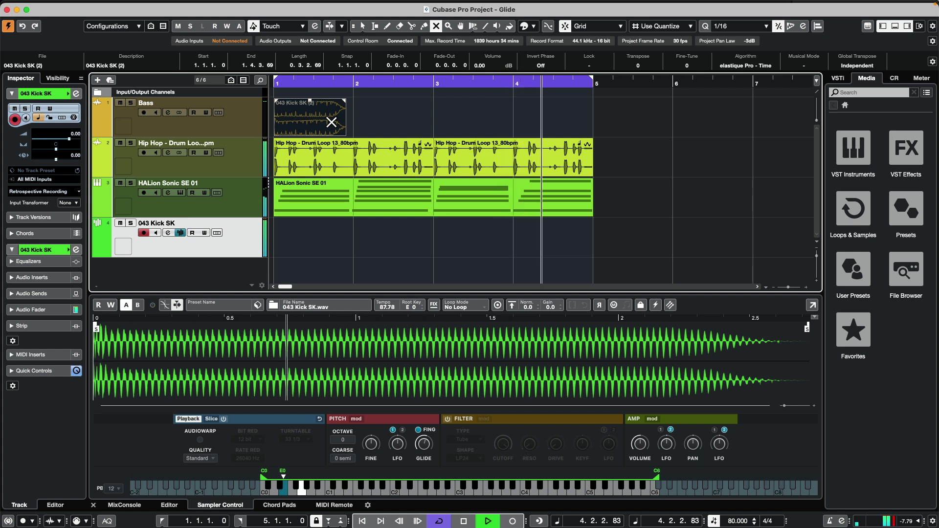
pyautogui.press('space')
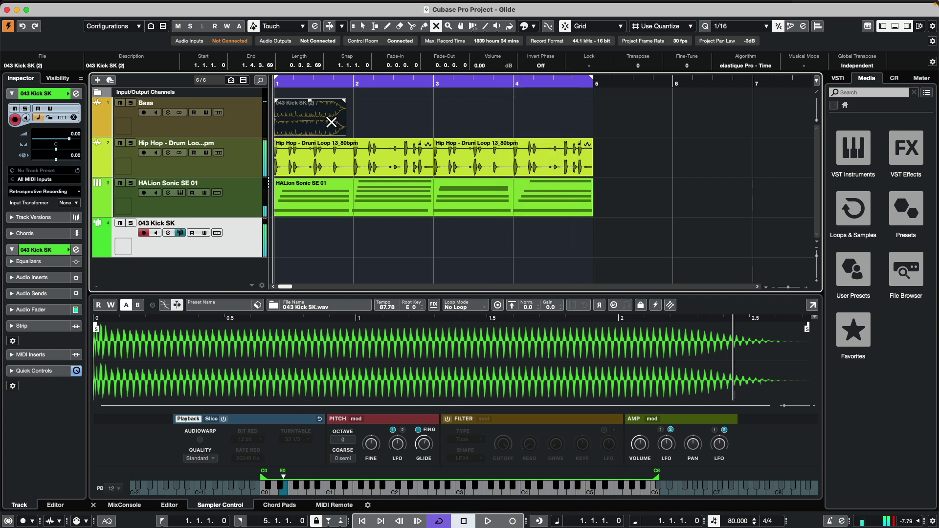
# Turn on Monophonic Mode in the Sampler Control toolbar
pyautogui.click(614, 305)
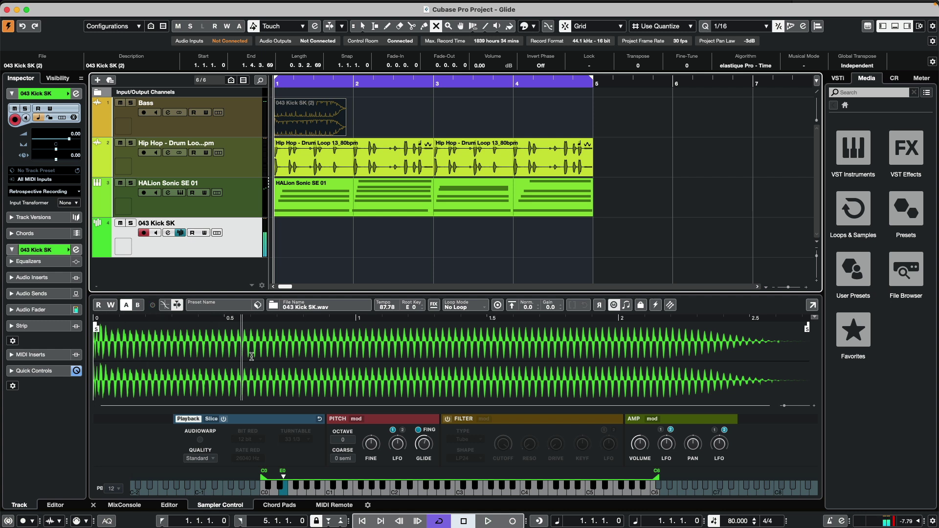
# Enable Legato Mode and play the project to hear the kick sampler
pyautogui.click(628, 306)
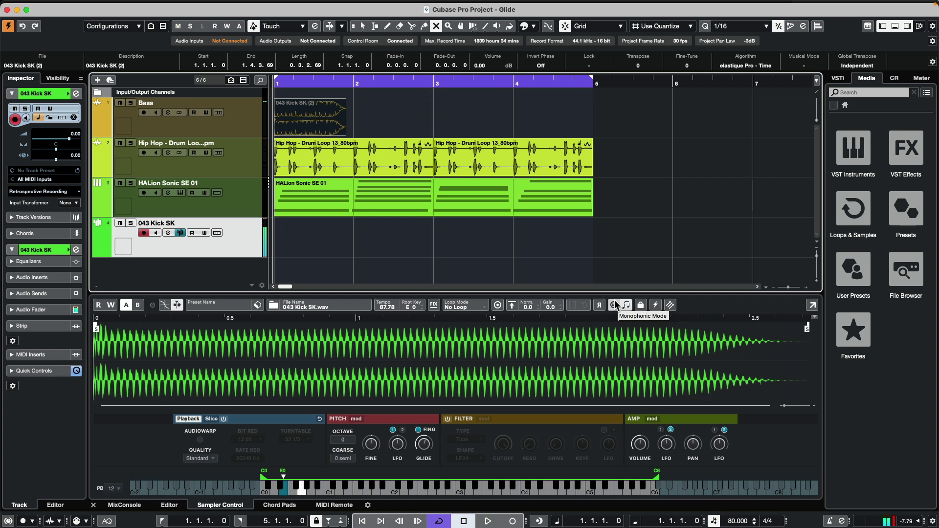
pyautogui.press('space')
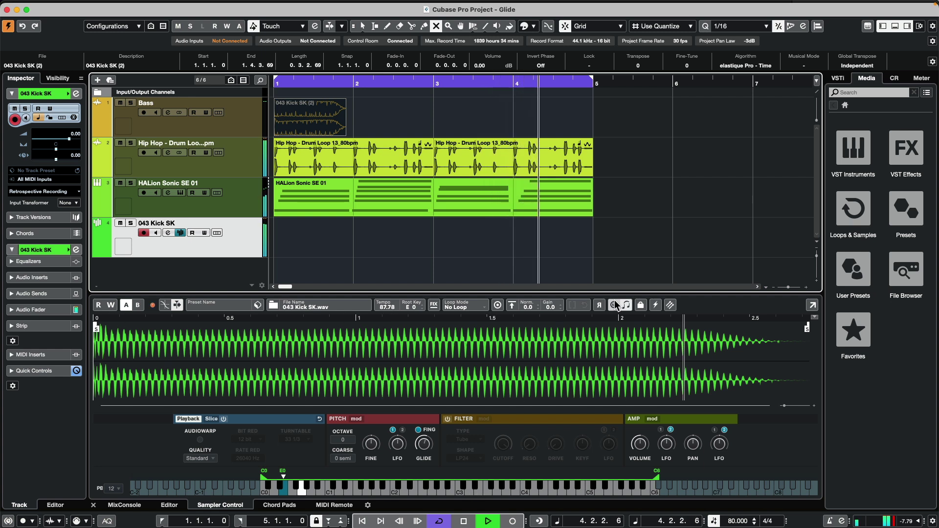
# Stop the transport, returning the playhead to the project start
pyautogui.press('space')
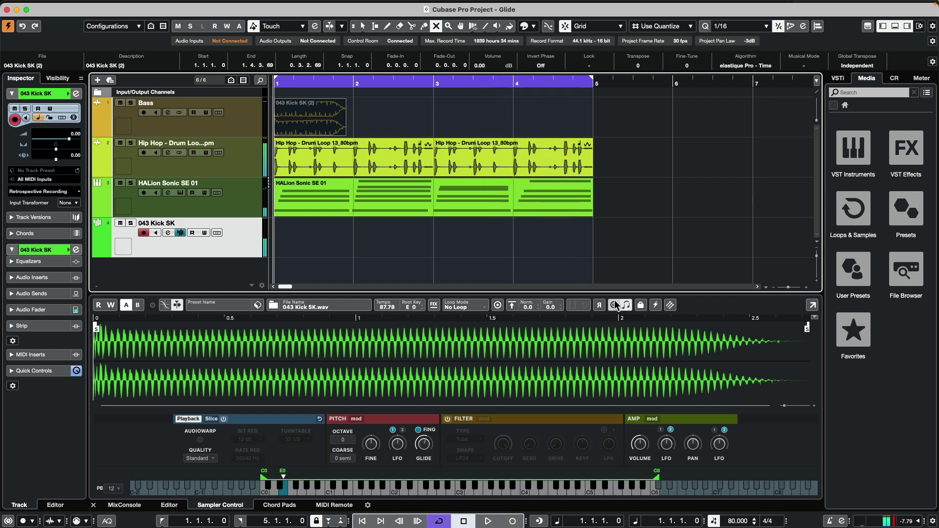